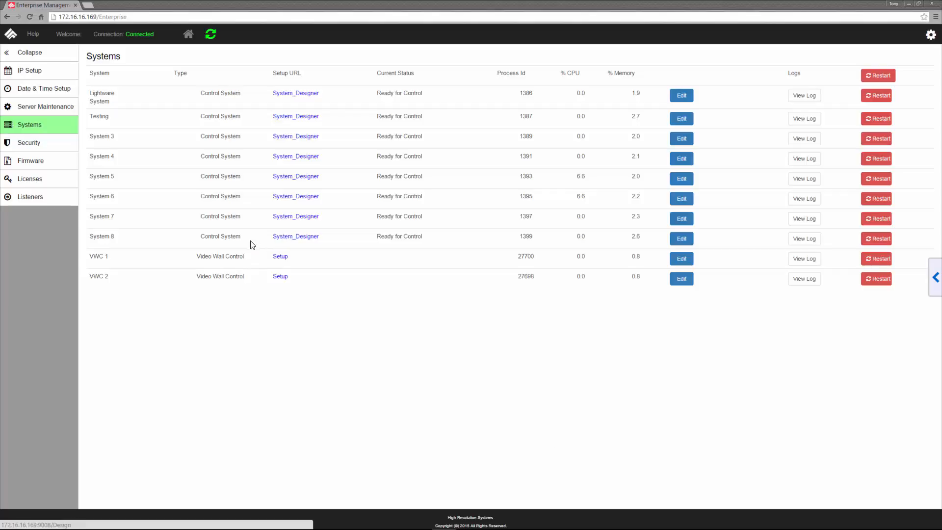
Open the System Designer for System 8 and add a device named Projector
{"action": "left_click", "coordinate": [285, 237]}
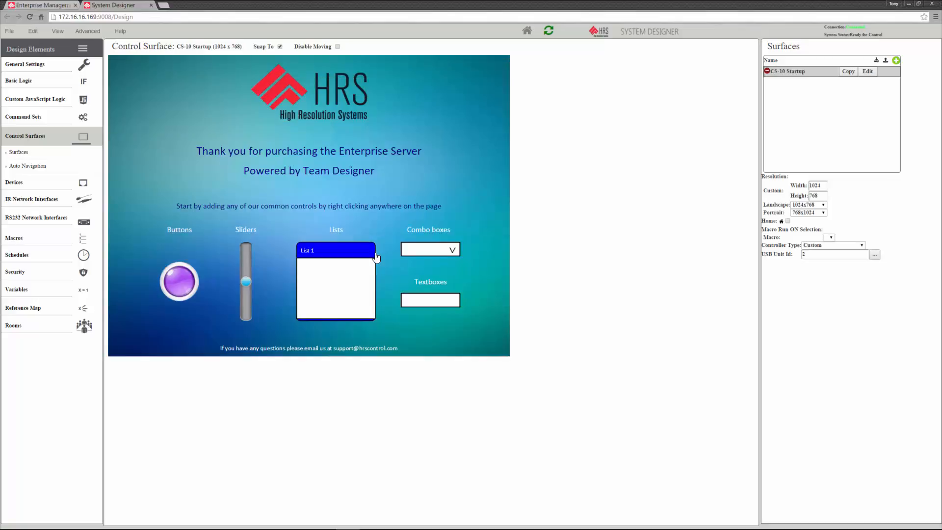
{"action": "left_click", "coordinate": [27, 188]}
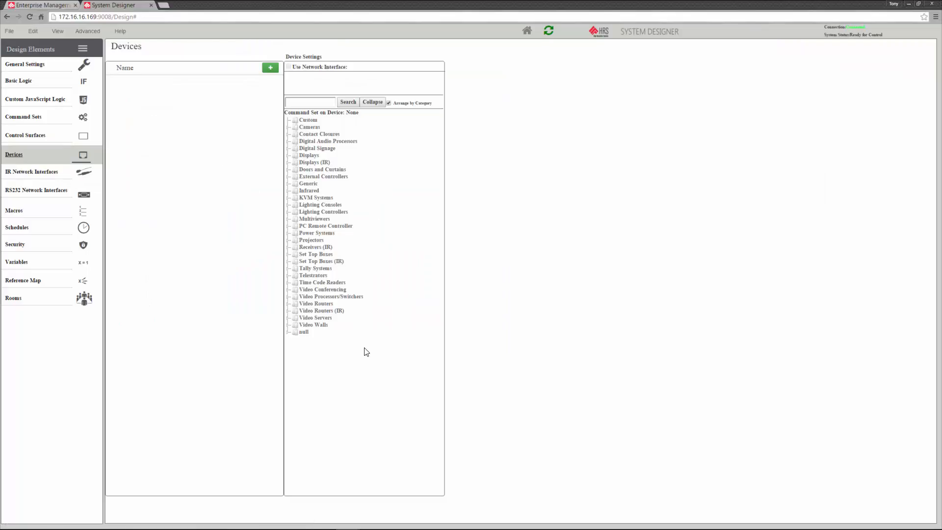
{"action": "left_click", "coordinate": [271, 69]}
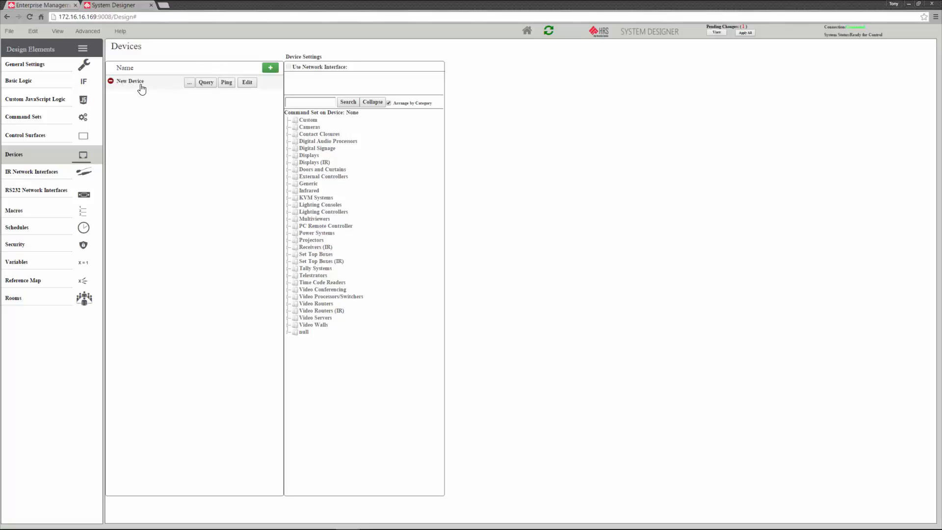
{"action": "left_click", "coordinate": [247, 82]}
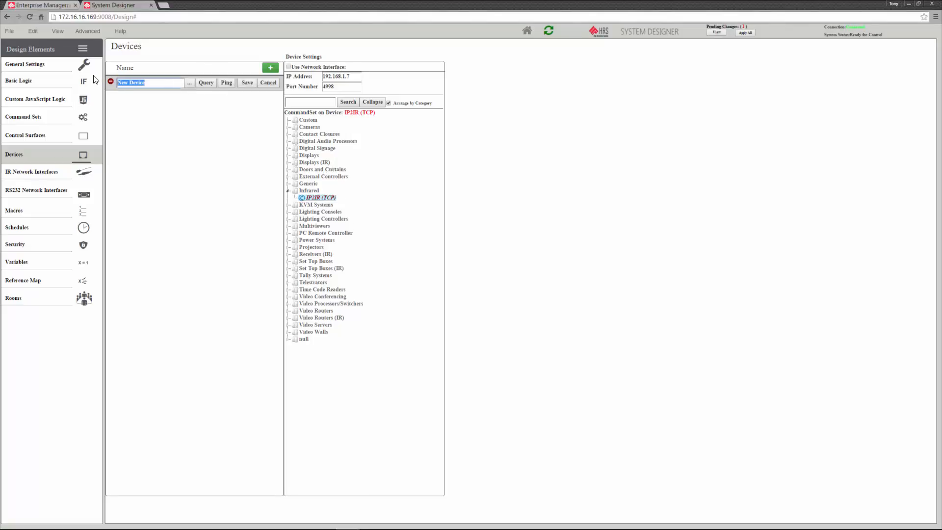
{"action": "type", "text": "p"}
{"action": "type", "text": "Projector"}
{"action": "left_click", "coordinate": [247, 83]}
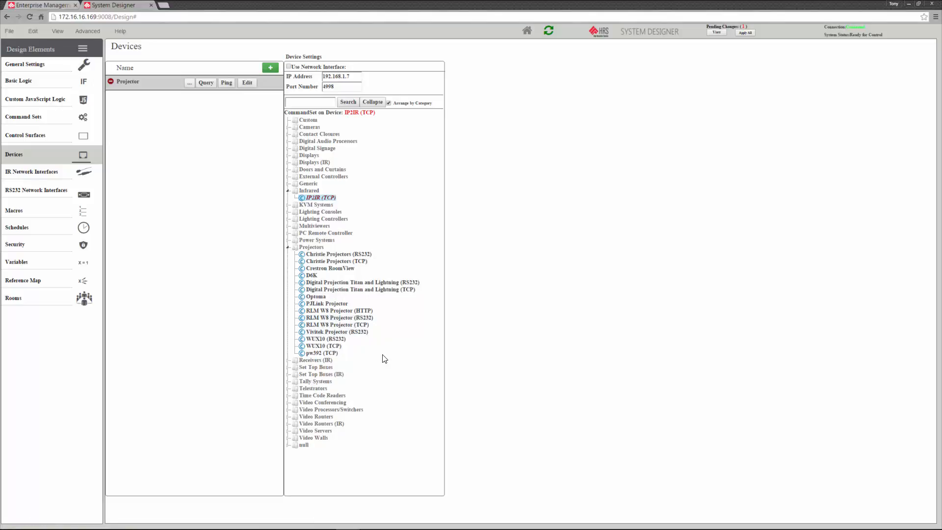
Assign the Christie Projectors (TCP) command set to the Projector device, apply all pending changes, and reopen the device's settings
{"action": "left_click", "coordinate": [349, 262]}
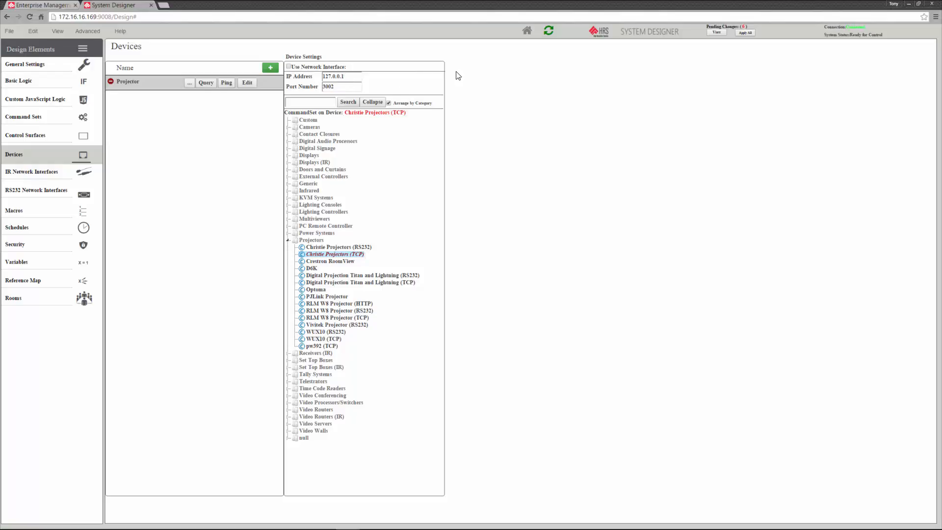
{"action": "left_click", "coordinate": [745, 33]}
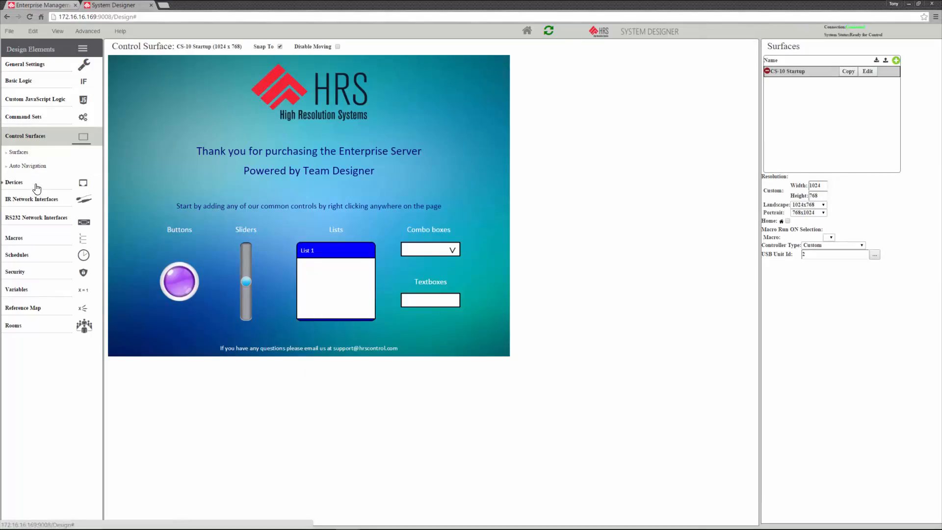
{"action": "left_click", "coordinate": [20, 182]}
{"action": "left_click", "coordinate": [146, 82]}
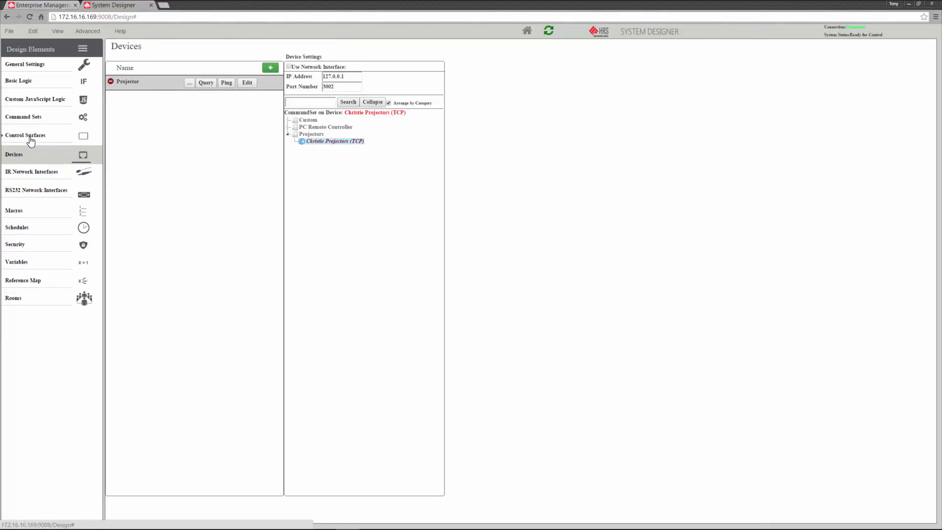
Delete the CS-10 Startup control surface and add a new blank surface, keeping the Custom controller type
{"action": "left_click", "coordinate": [4, 135]}
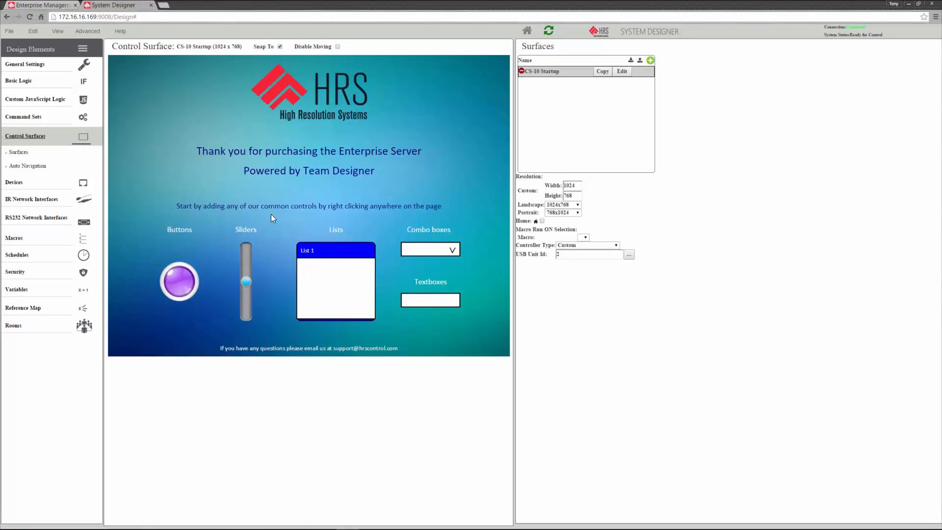
{"action": "left_click", "coordinate": [521, 71]}
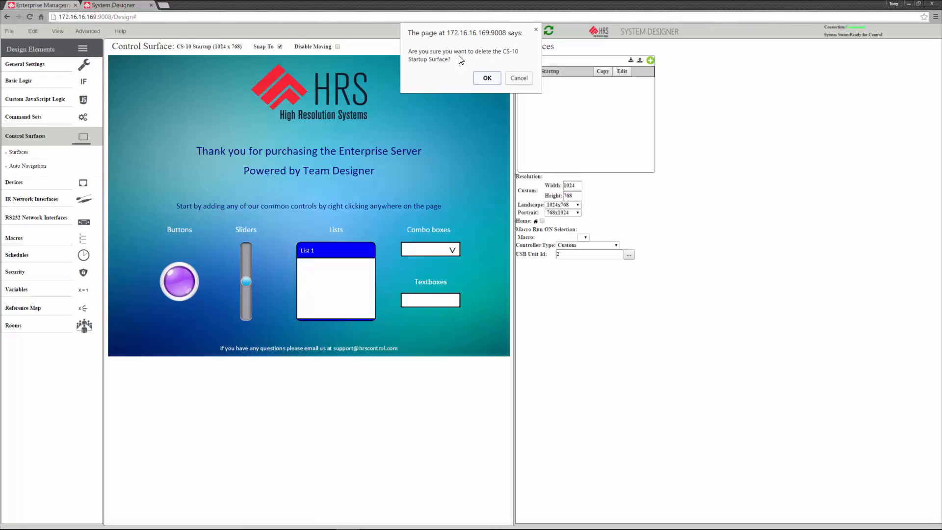
{"action": "left_click", "coordinate": [488, 79]}
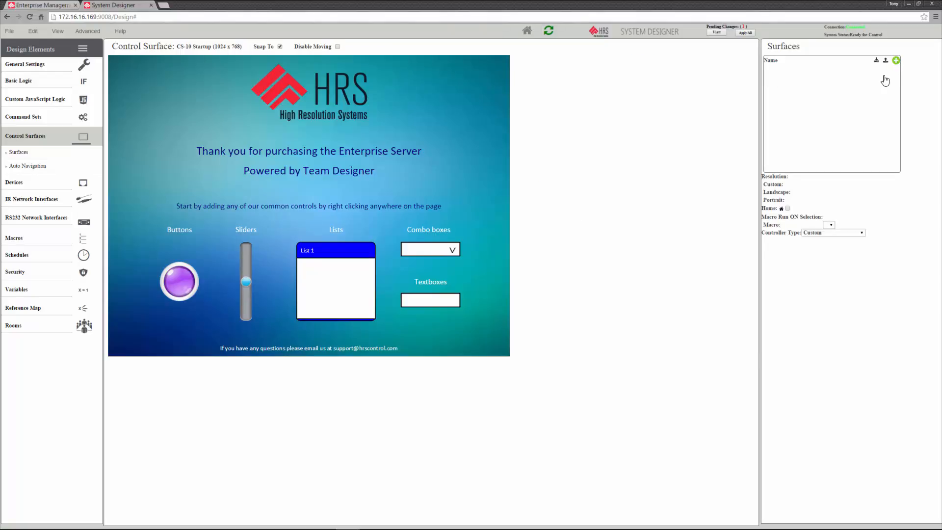
{"action": "left_click", "coordinate": [896, 60]}
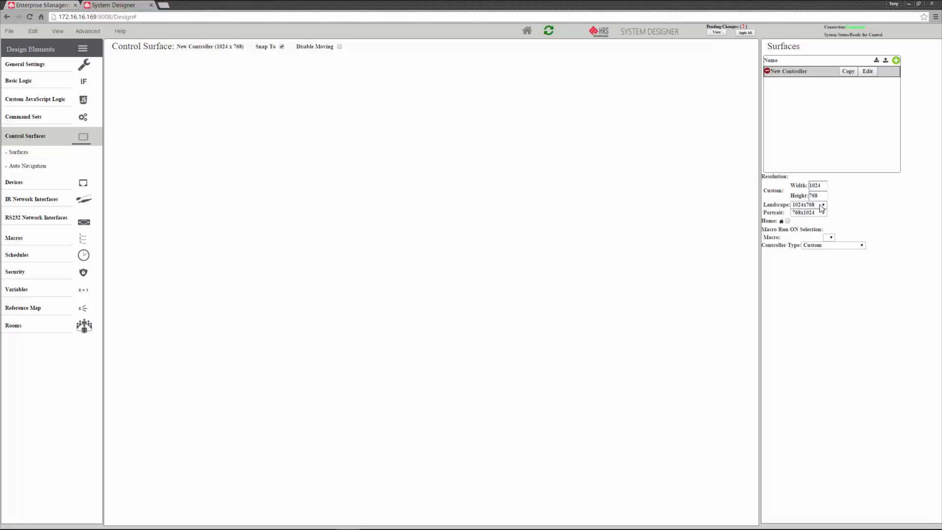
{"action": "left_click", "coordinate": [840, 246]}
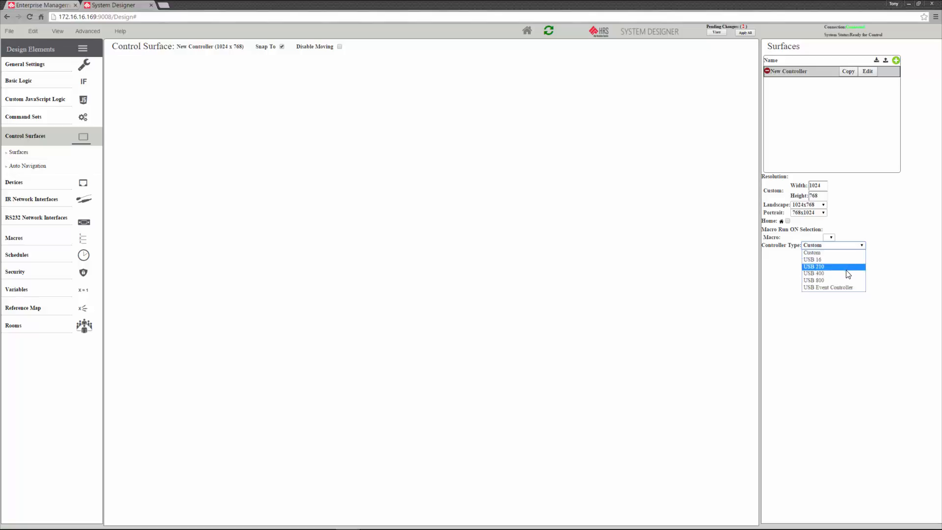
{"action": "left_click", "coordinate": [799, 381]}
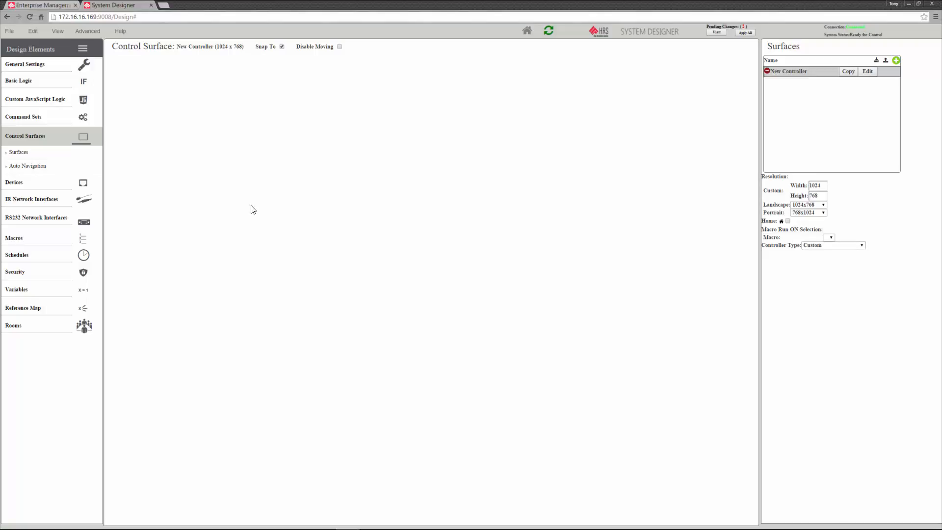
Set HRSghostBorder.png from the desktop's Graphics folder as the new surface's background
{"action": "right_click", "coordinate": [212, 137]}
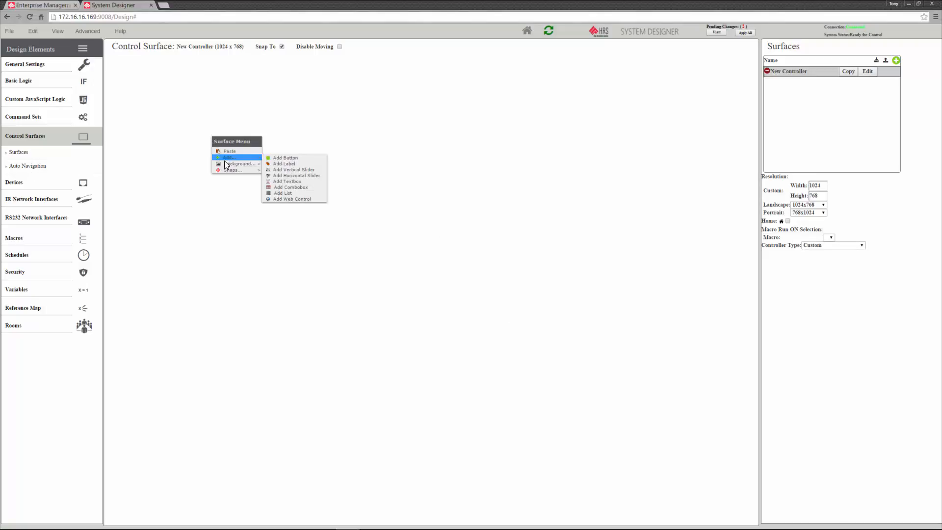
{"action": "mouse_move", "coordinate": [235, 163]}
{"action": "left_click", "coordinate": [292, 164]}
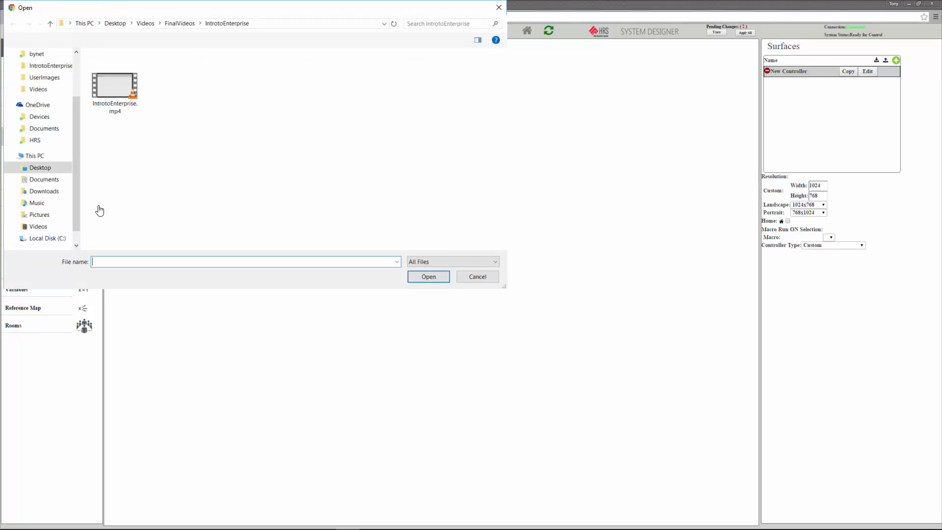
{"action": "left_click", "coordinate": [40, 167]}
{"action": "double_click", "coordinate": [290, 79]}
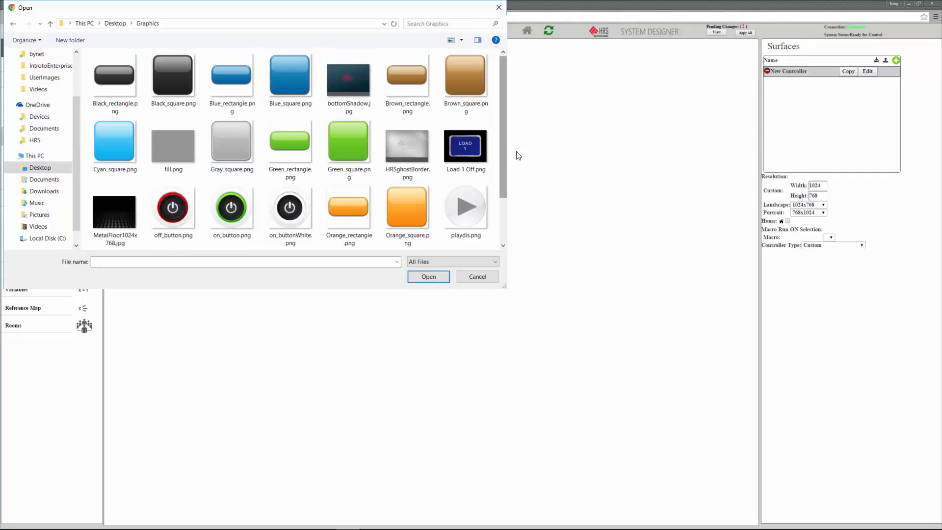
{"action": "left_click", "coordinate": [408, 146]}
{"action": "left_click", "coordinate": [428, 276]}
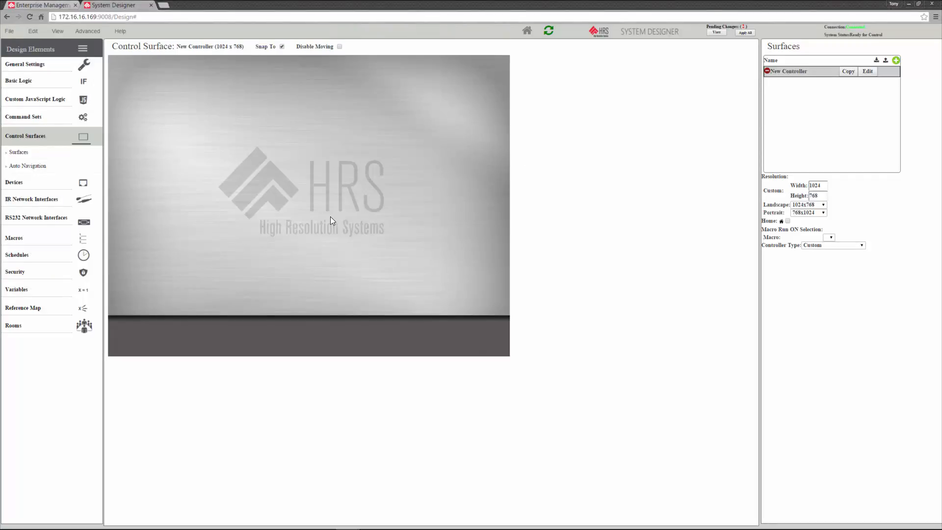
Add two buttons near the surface's upper edge and align them side by side, at about x 94 and x 247, both at y 71
{"action": "right_click", "coordinate": [147, 88]}
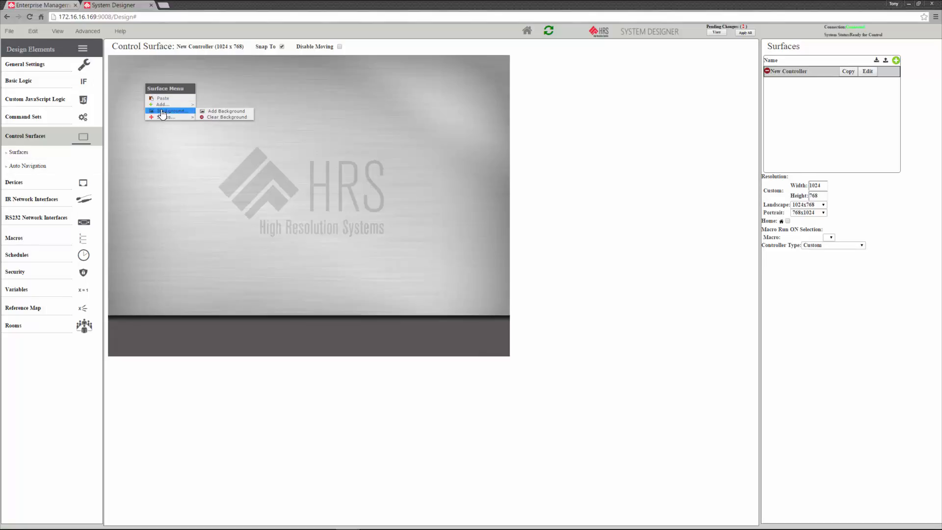
{"action": "left_click", "coordinate": [28, 134]}
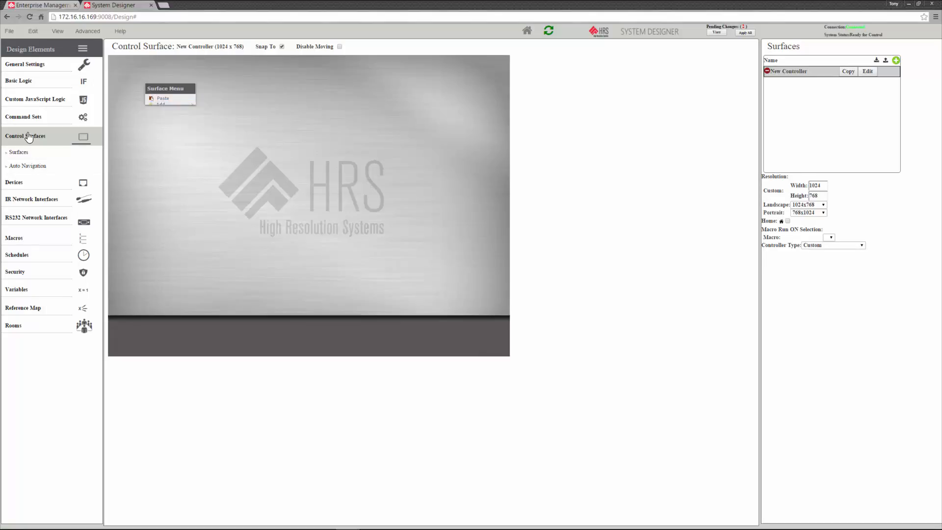
{"action": "right_click", "coordinate": [251, 111]}
{"action": "mouse_move", "coordinate": [268, 130]}
{"action": "left_click", "coordinate": [311, 131]}
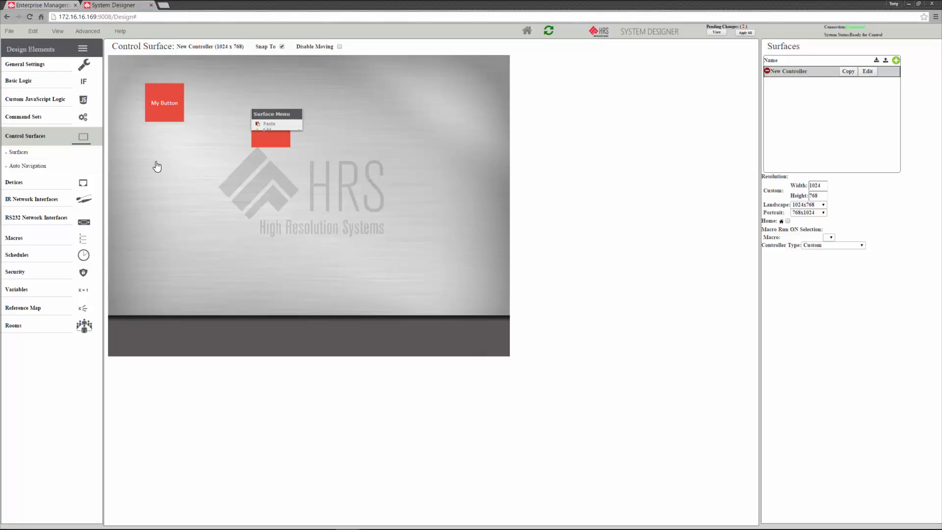
{"action": "left_click_drag", "start_coordinate": [255, 123], "coordinate": [224, 102]}
{"action": "left_click", "coordinate": [282, 46]}
{"action": "left_click", "coordinate": [281, 47]}
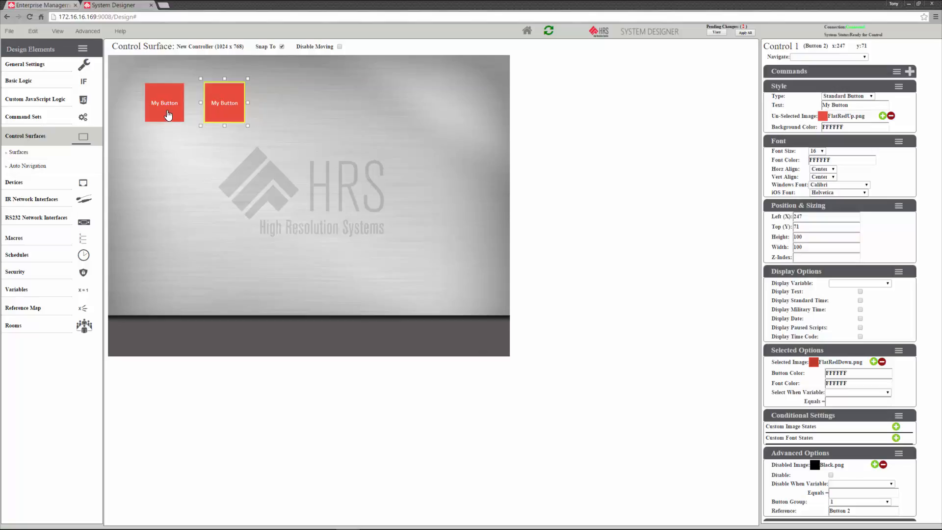
Give the first button a Projector Power command with the argument value 1
{"action": "left_click", "coordinate": [174, 115]}
{"action": "left_click", "coordinate": [160, 106]}
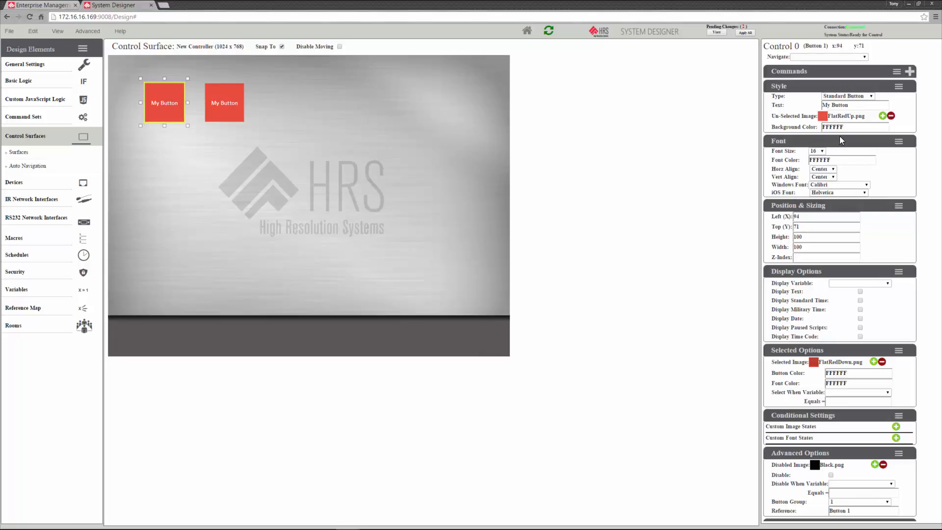
{"action": "left_click", "coordinate": [909, 71]}
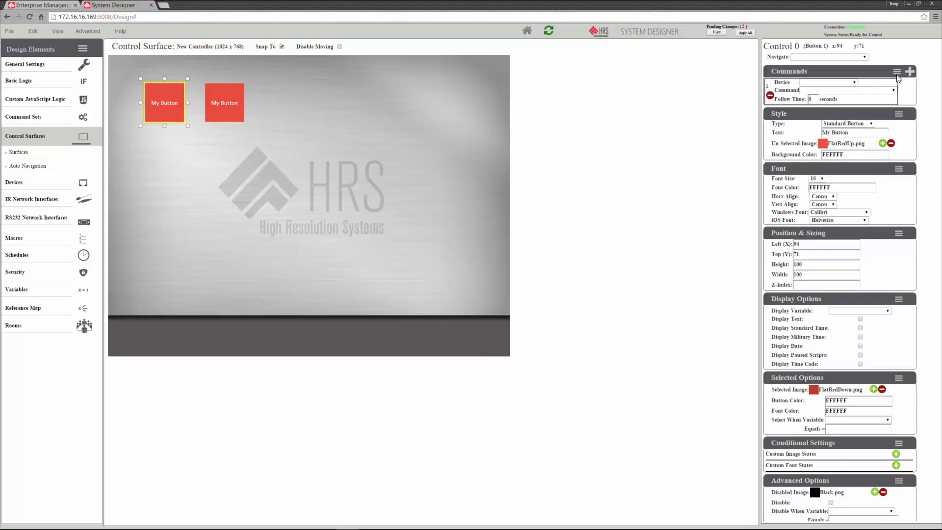
{"action": "left_click", "coordinate": [851, 82]}
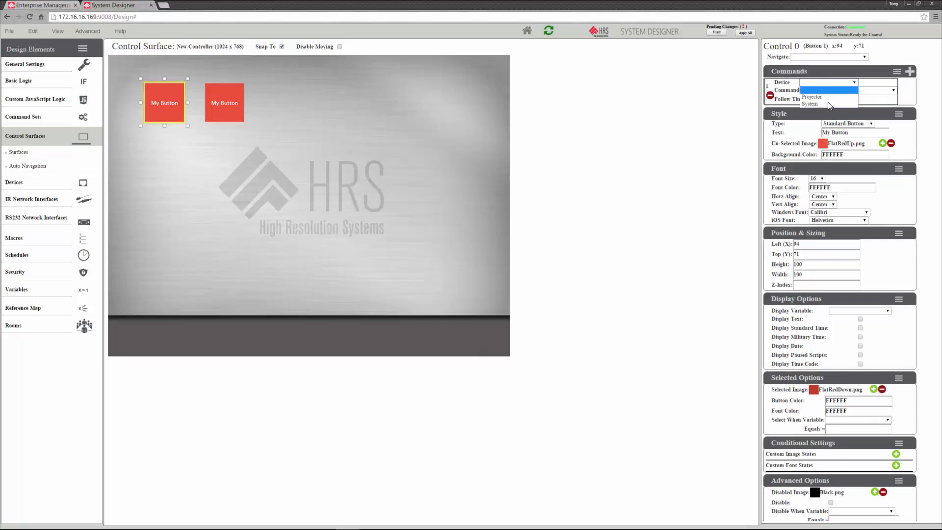
{"action": "left_click", "coordinate": [807, 120]}
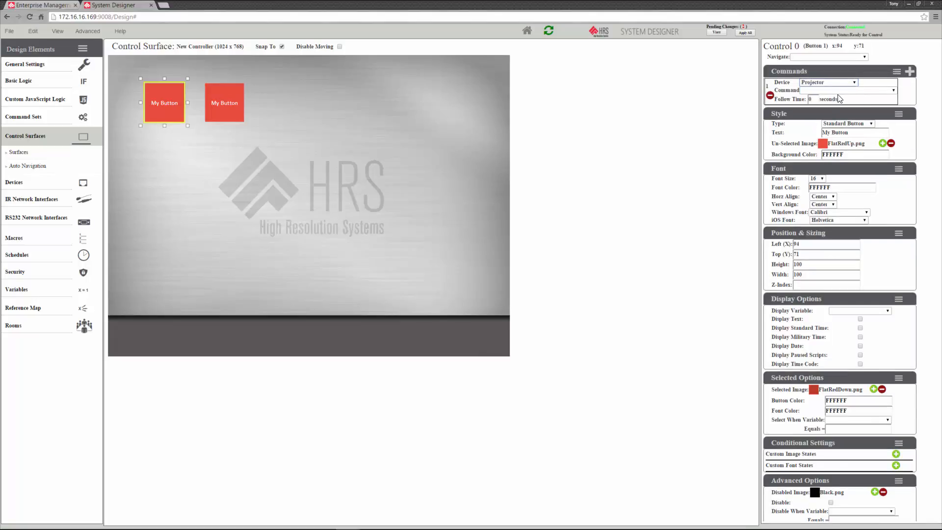
{"action": "left_click", "coordinate": [881, 91]}
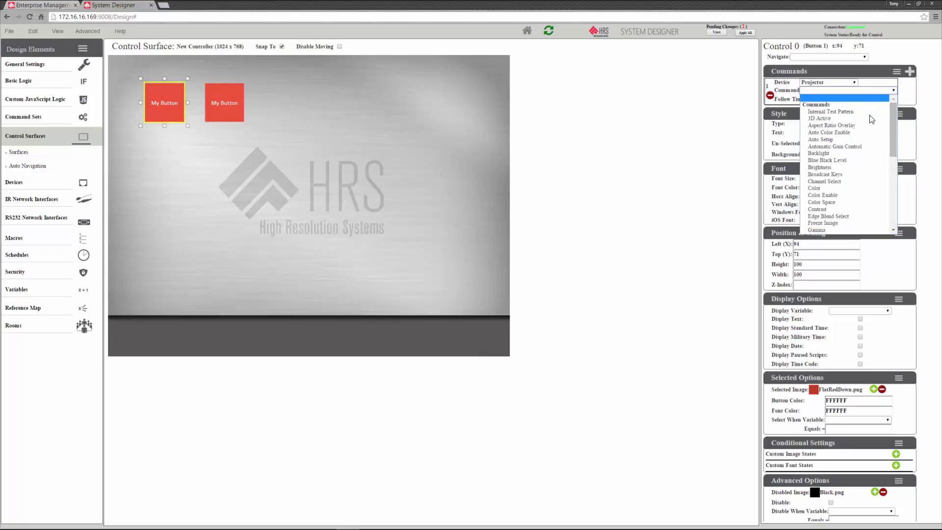
{"action": "left_click_drag", "start_coordinate": [893, 118], "coordinate": [891, 177]}
{"action": "left_click", "coordinate": [862, 168]}
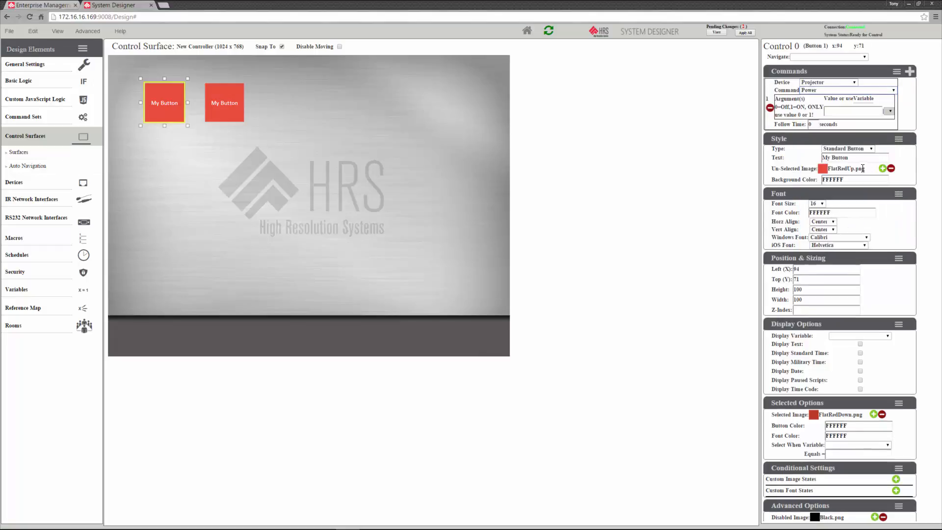
{"action": "left_click", "coordinate": [840, 111]}
{"action": "type", "text": "1"}
{"action": "key", "text": "Tab"}
Label the first button On
{"action": "left_click_drag", "start_coordinate": [855, 160], "coordinate": [814, 158]}
{"action": "key", "text": "Tab"}
{"action": "left_click", "coordinate": [788, 169]}
Give the second button a Projector Power command with the argument value 0
{"action": "left_click", "coordinate": [212, 113]}
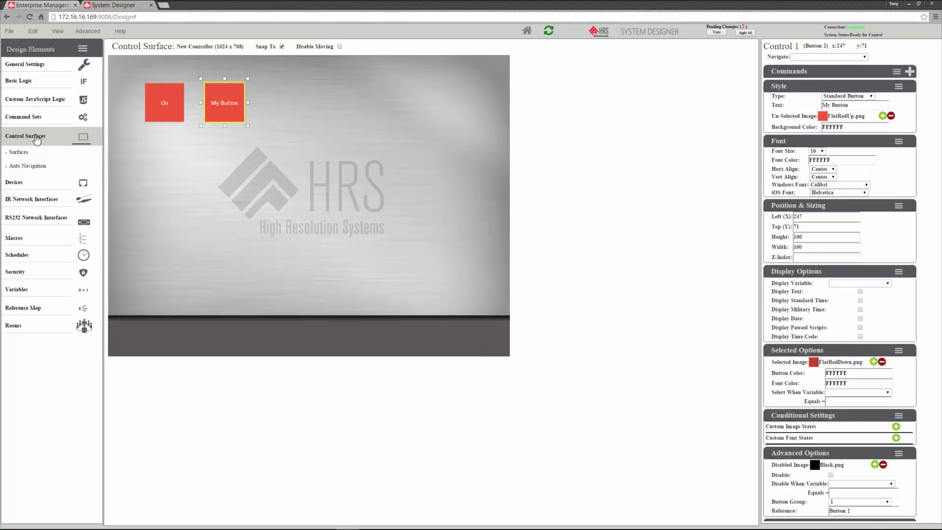
{"action": "left_click", "coordinate": [909, 71]}
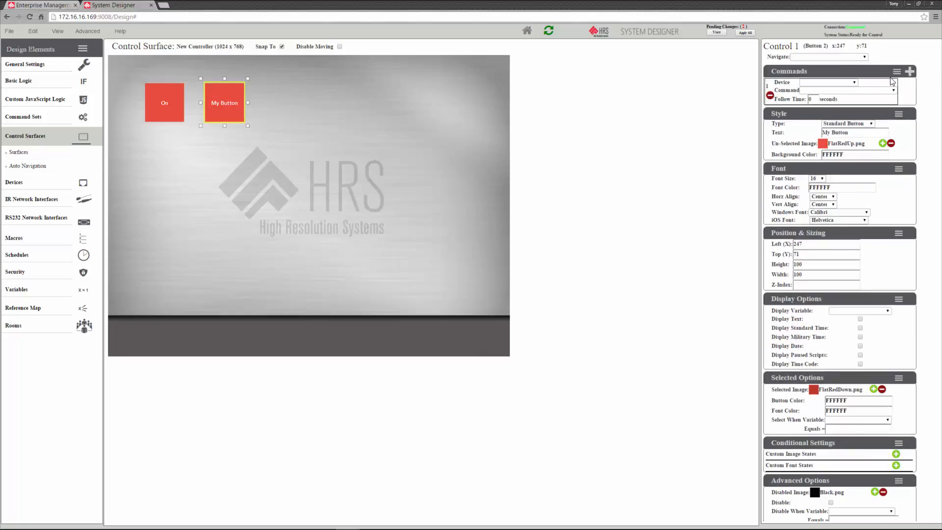
{"action": "left_click", "coordinate": [829, 83]}
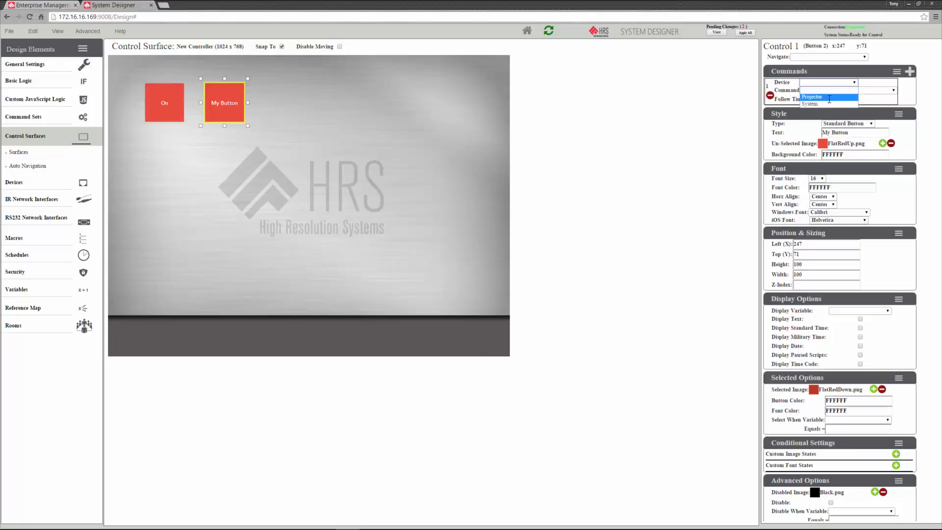
{"action": "left_click", "coordinate": [829, 97]}
{"action": "left_click", "coordinate": [891, 91]}
{"action": "scroll", "coordinate": [857, 167], "scroll_direction": "down", "scroll_amount": 3}
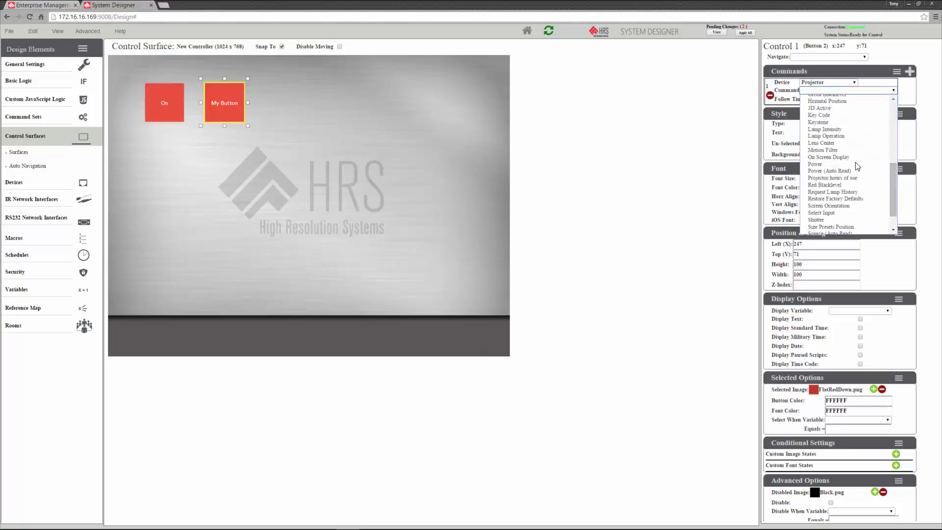
{"action": "left_click", "coordinate": [851, 164]}
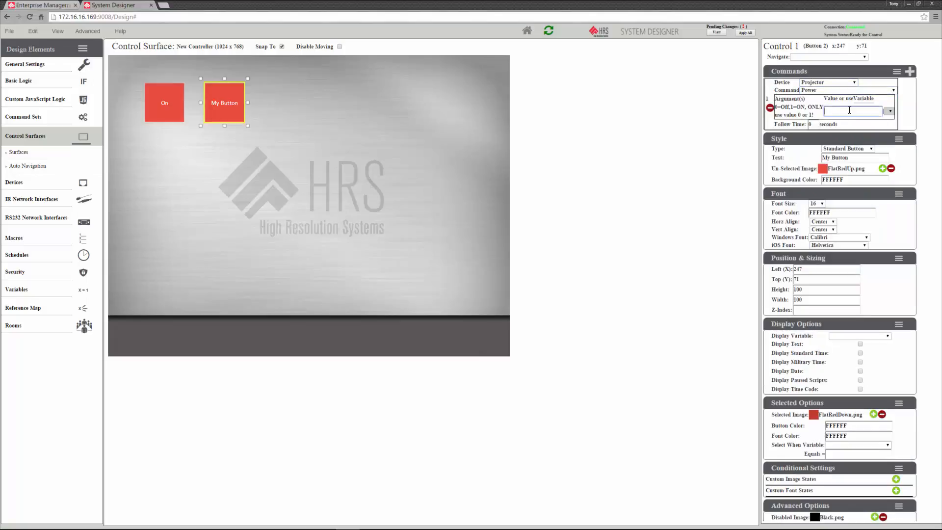
{"action": "type", "text": "0"}
Change the second button's text to Off
{"action": "left_click_drag", "start_coordinate": [859, 157], "coordinate": [790, 155]}
{"action": "type", "text": "Off"}
{"action": "key", "text": "Tab"}
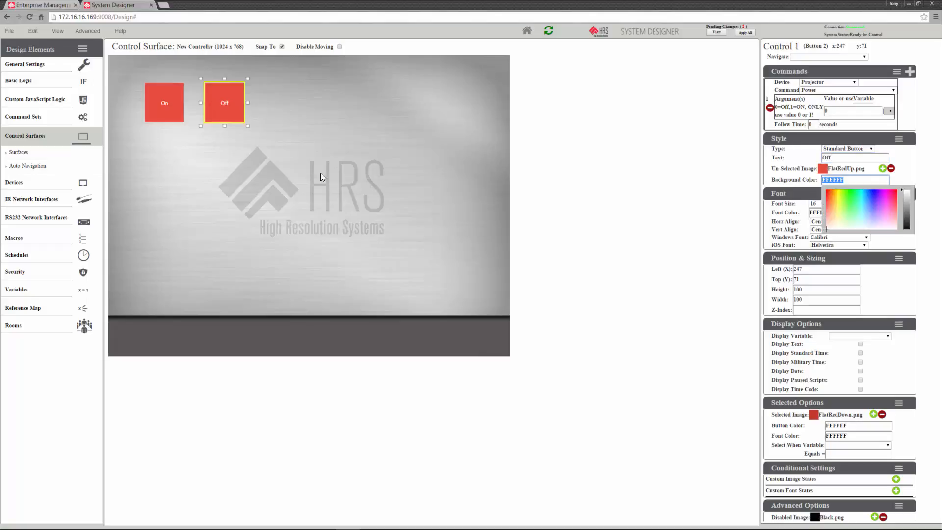
{"action": "left_click", "coordinate": [184, 123]}
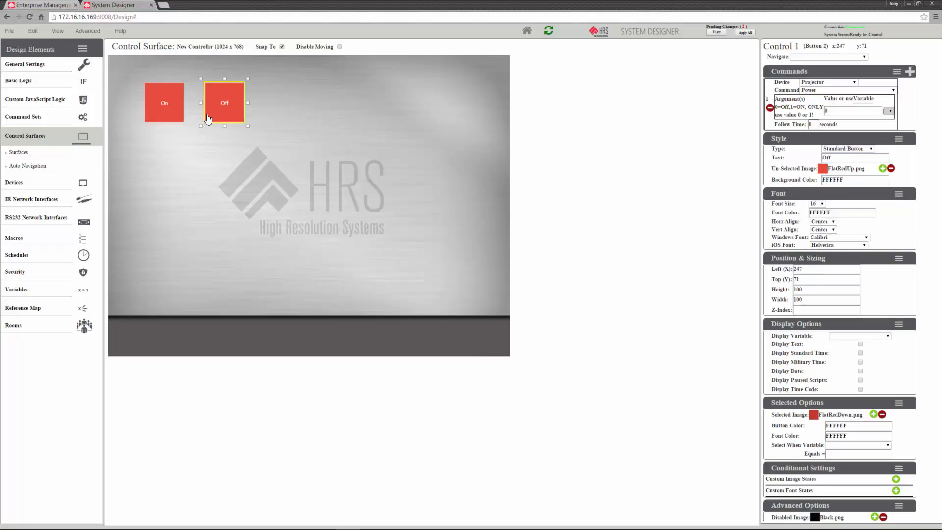
Apply all pending changes to the control surface design
{"action": "left_click", "coordinate": [748, 36]}
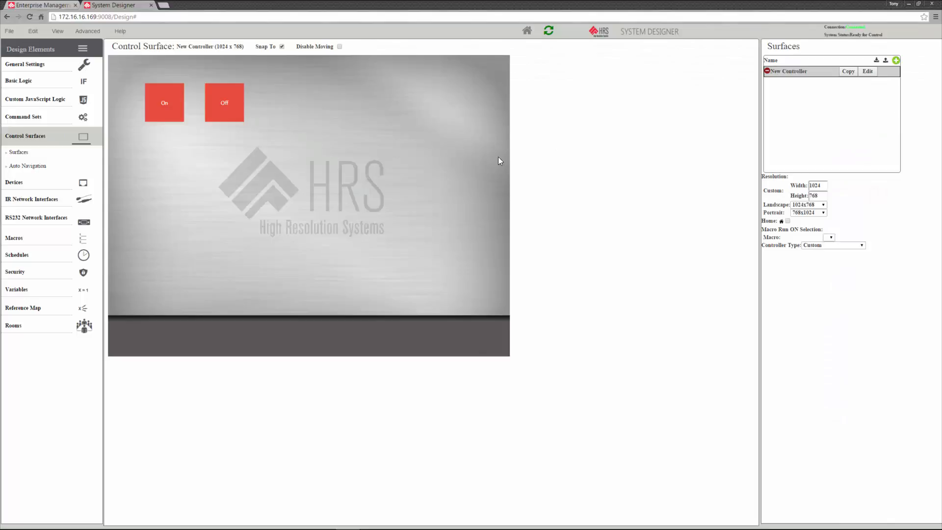
Open System 8's control surface from 172.16.16.169 in a new browser tab and test its Off button
{"action": "left_click", "coordinate": [166, 7]}
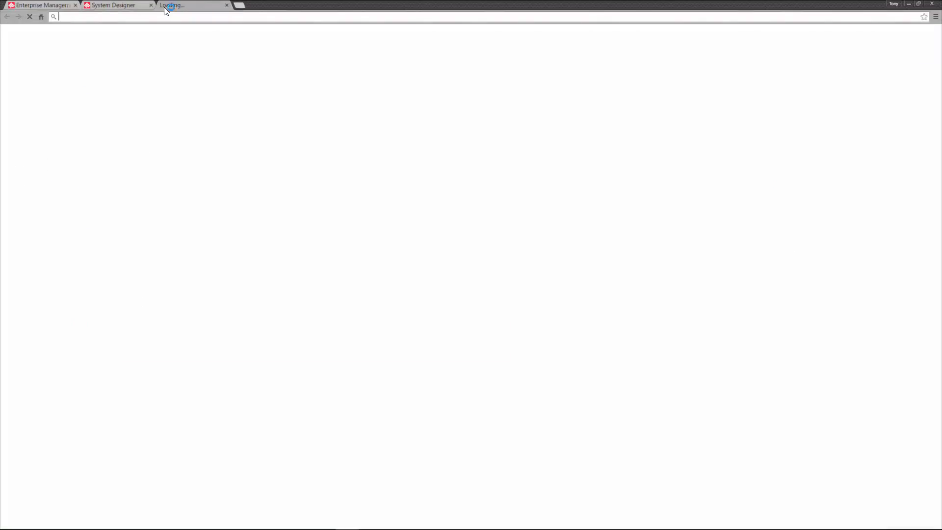
{"action": "type", "text": "172.16.16.169"}
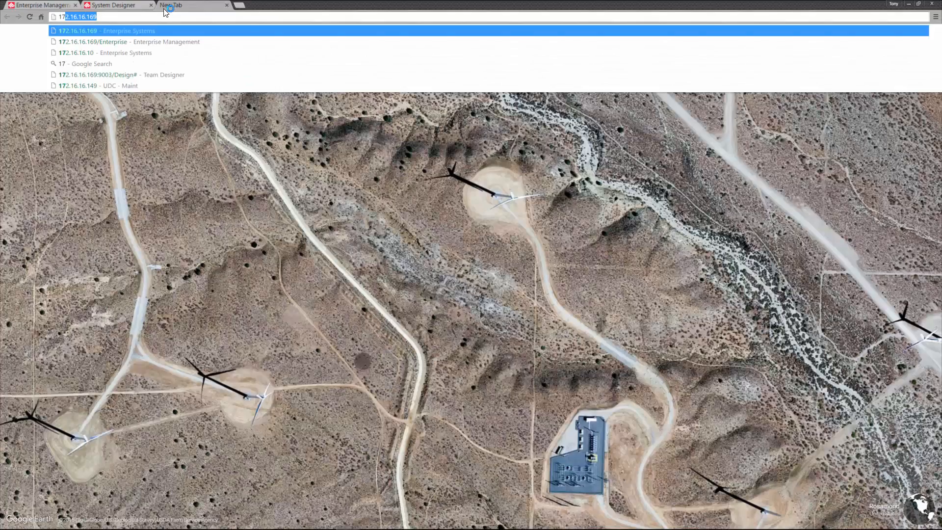
{"action": "key", "text": "Return"}
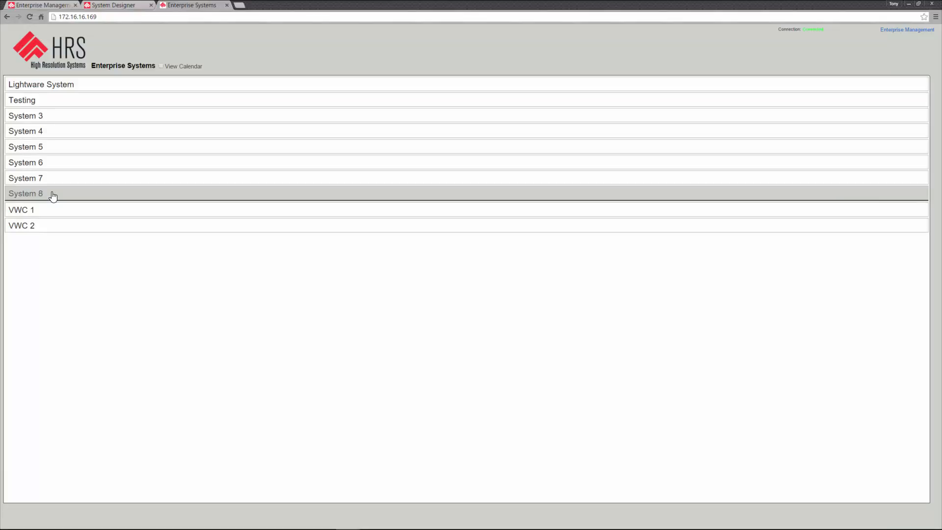
{"action": "left_click", "coordinate": [53, 195]}
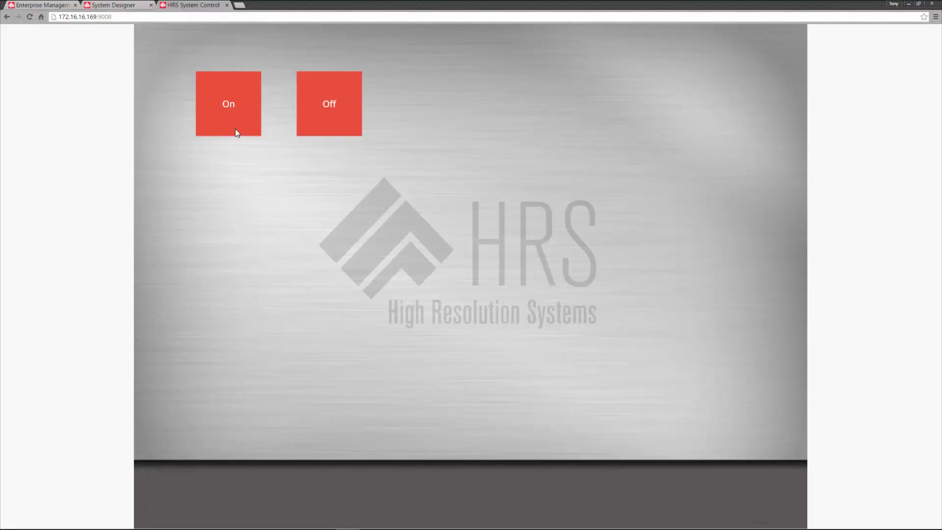
{"action": "left_click", "coordinate": [333, 124]}
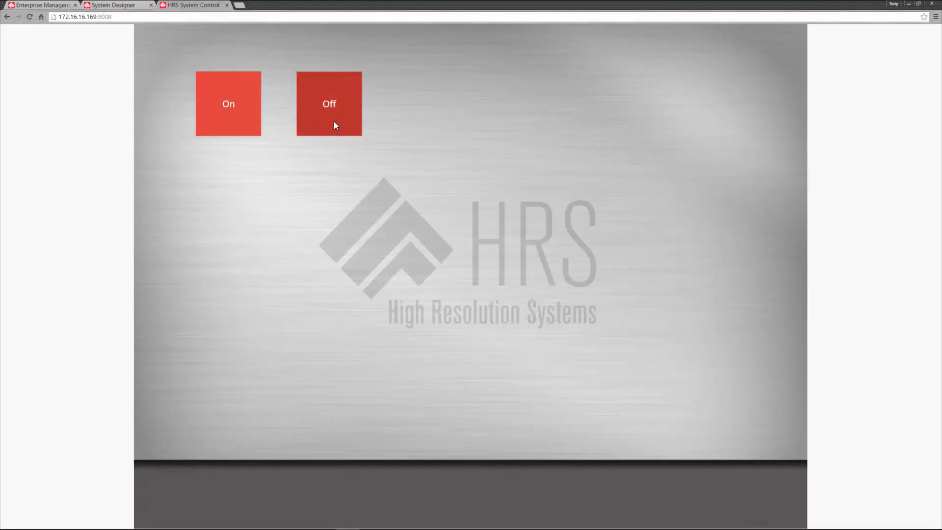